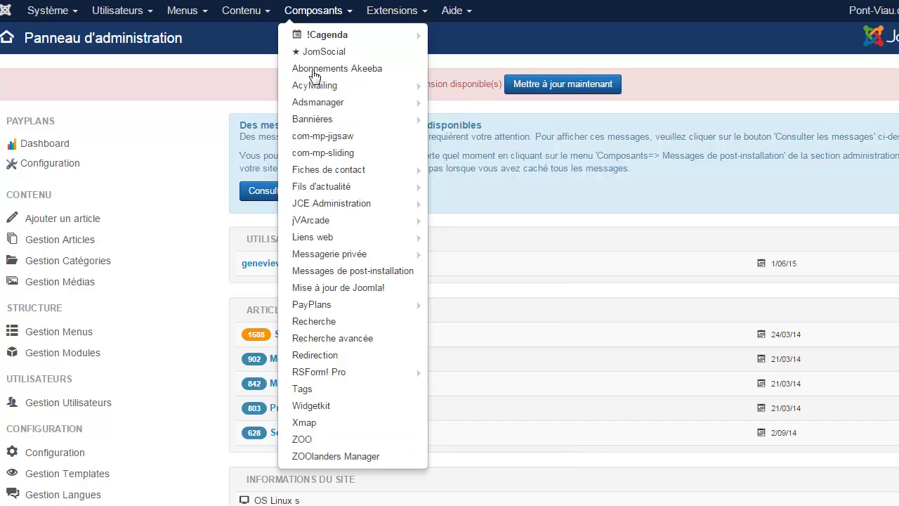
Step: Open the ZOO Items list and start a new item
{"action": "left_click", "coordinate": [314, 440]}
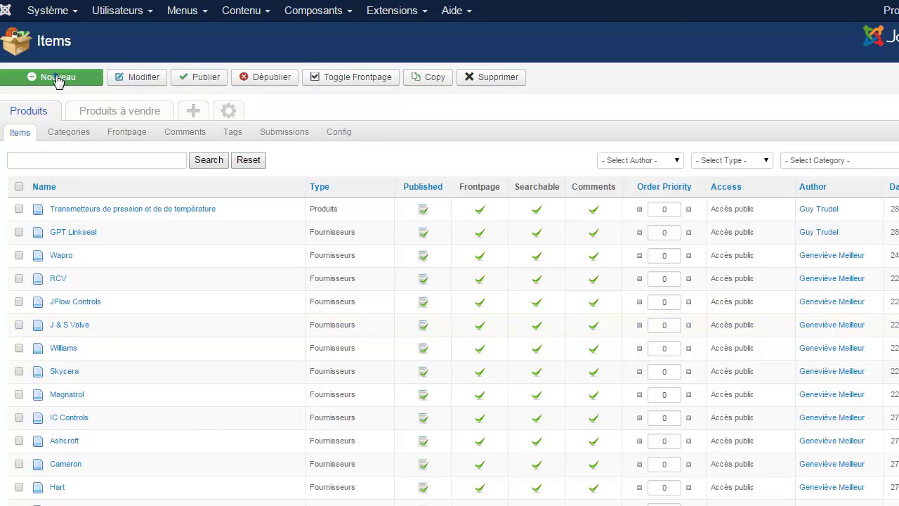
{"action": "left_click", "coordinate": [58, 78]}
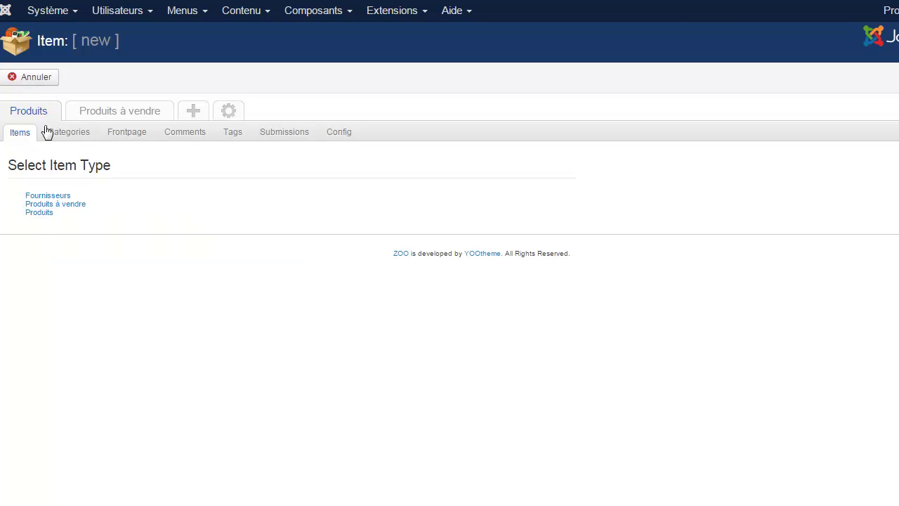
Step: Pick the Organisme item type and set both Publié and Page d'accueil to Oui
{"action": "left_click", "coordinate": [39, 213]}
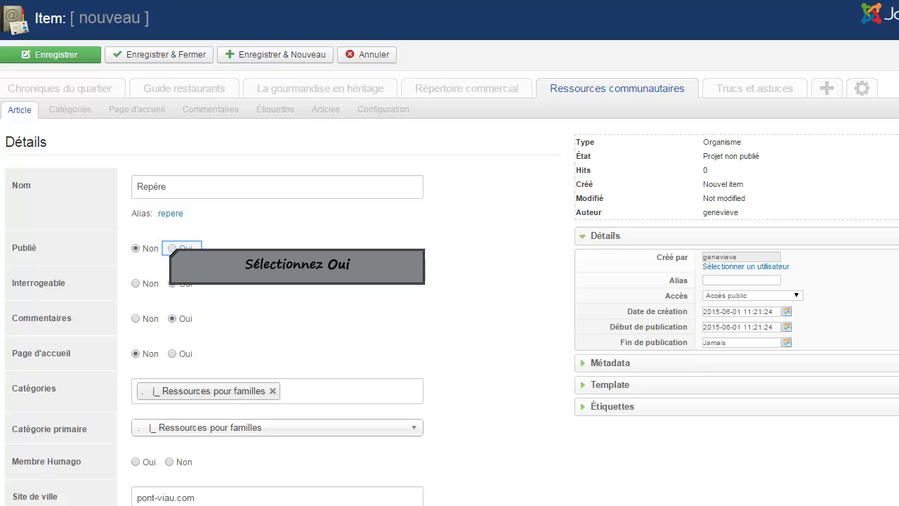
{"action": "left_click", "coordinate": [172, 249]}
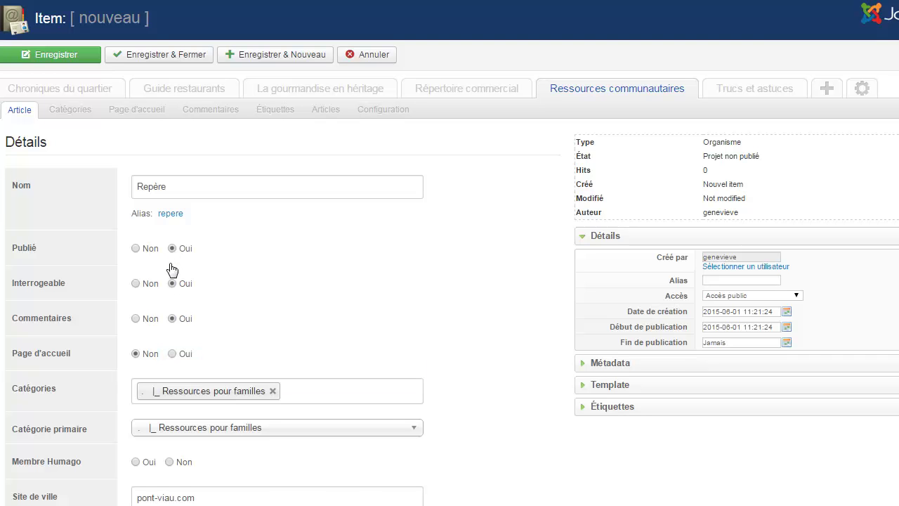
{"action": "left_click", "coordinate": [172, 354]}
{"action": "scroll", "coordinate": [236, 338], "scroll_direction": "down", "scroll_amount": 1}
{"action": "scroll", "coordinate": [316, 310], "scroll_direction": "down", "scroll_amount": 1}
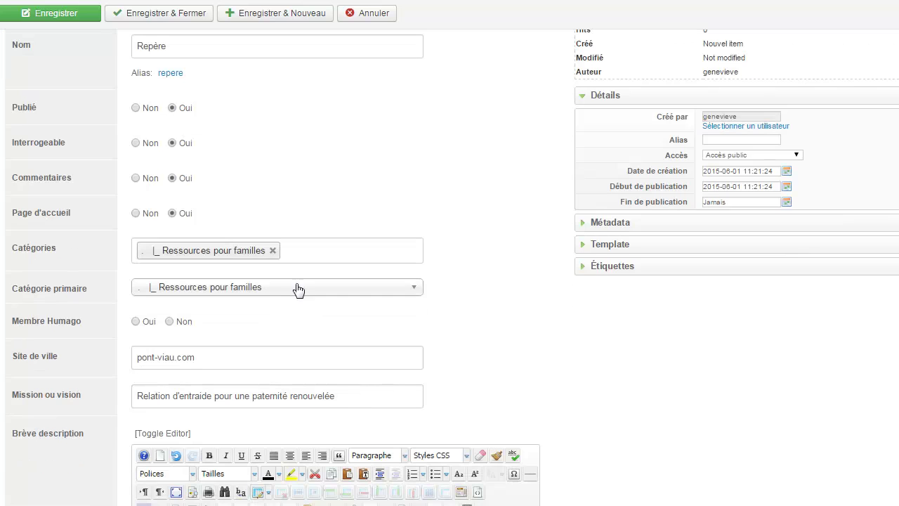
{"action": "scroll", "coordinate": [293, 287], "scroll_direction": "down", "scroll_amount": 3}
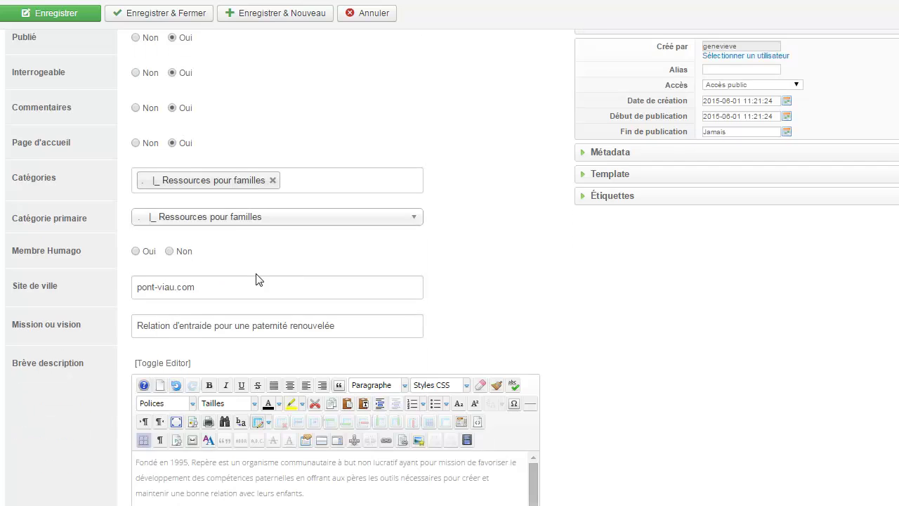
{"action": "scroll", "coordinate": [45, 262], "scroll_direction": "down", "scroll_amount": 2}
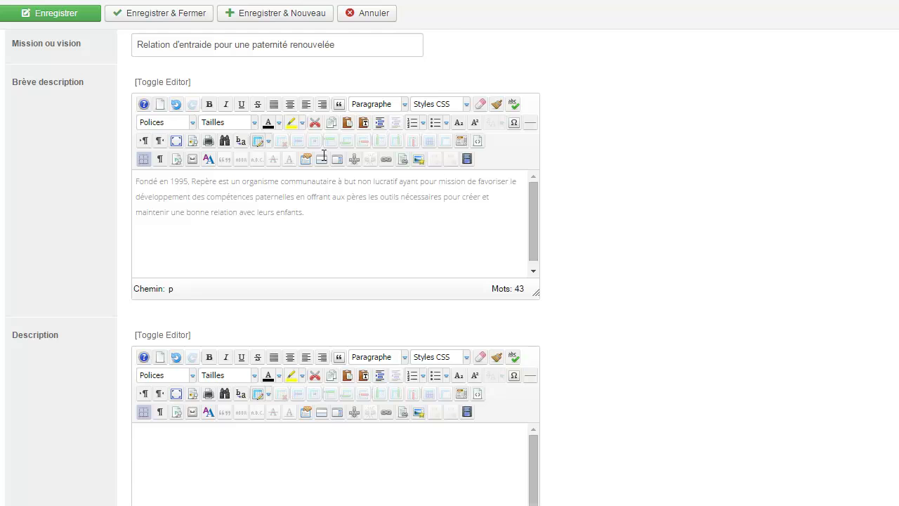
{"action": "scroll", "coordinate": [335, 231], "scroll_direction": "down", "scroll_amount": 1}
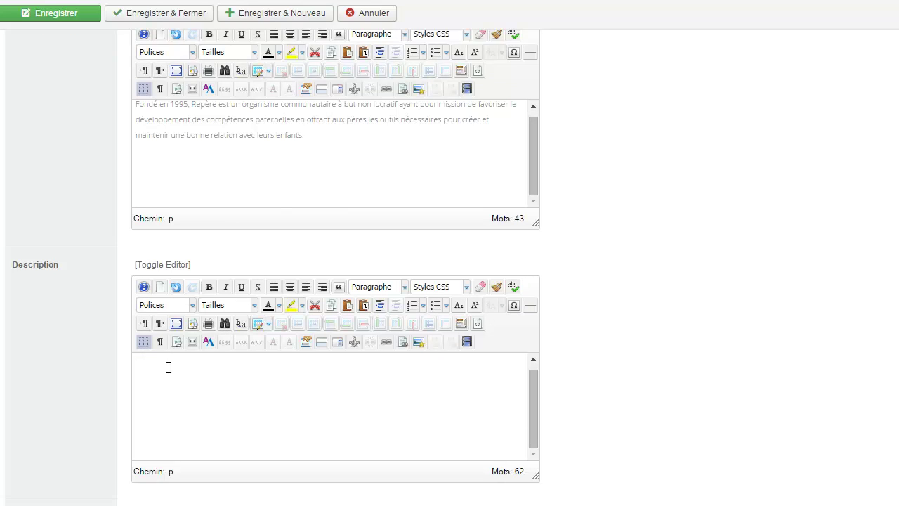
{"action": "scroll", "coordinate": [169, 366], "scroll_direction": "down", "scroll_amount": 1}
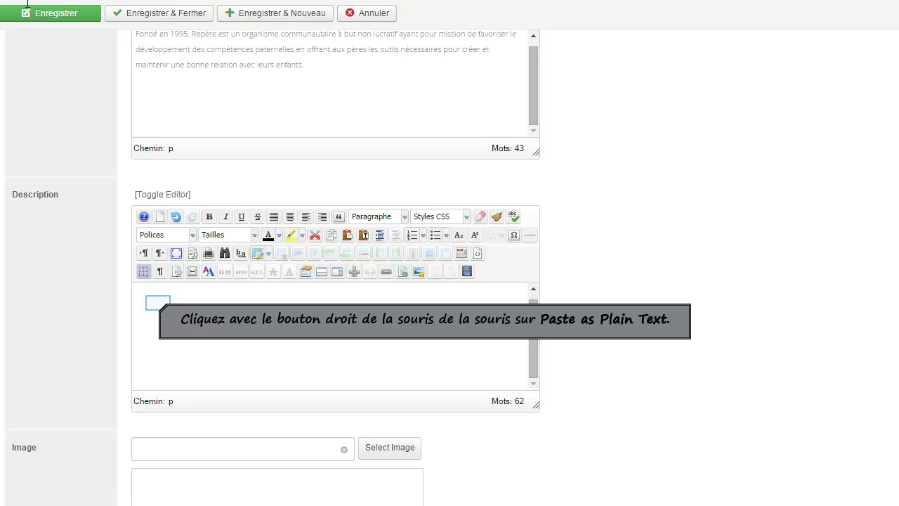
Step: Paste the 126-word Repère description into the Description editor as plain text
{"action": "right_click", "coordinate": [158, 307]}
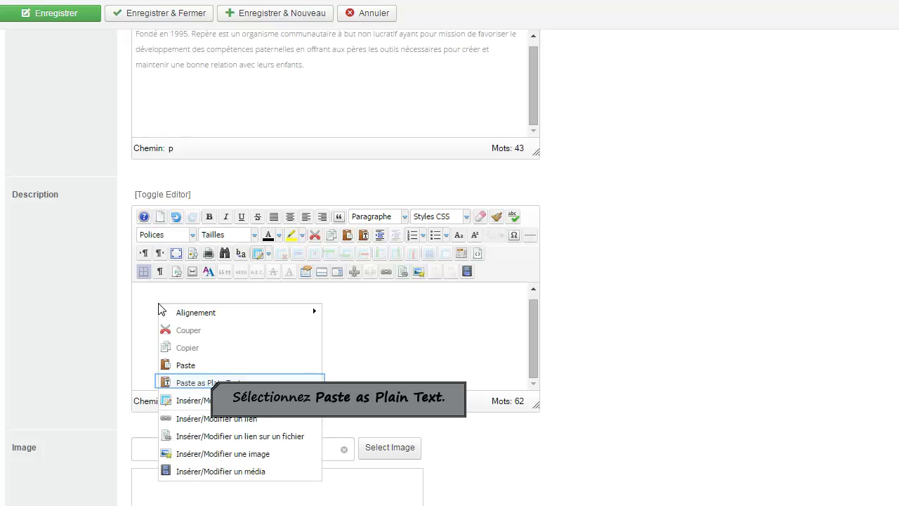
{"action": "left_click", "coordinate": [211, 383]}
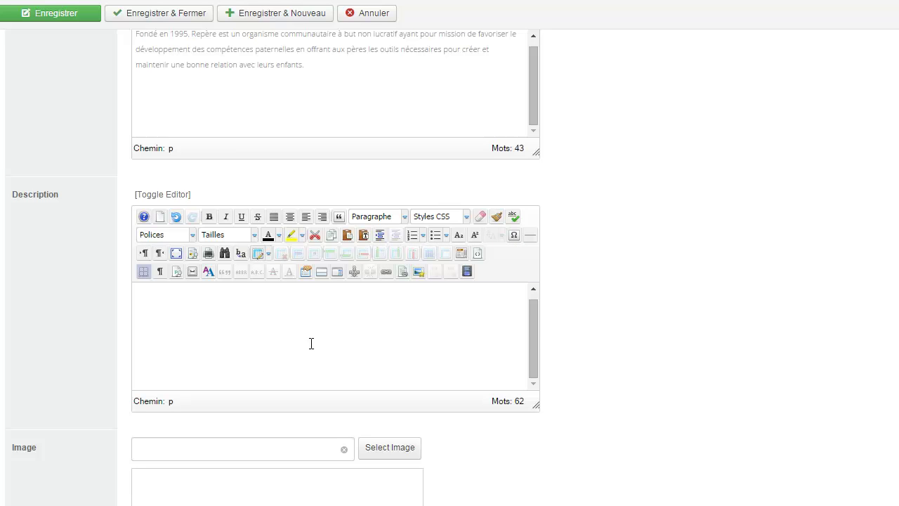
{"action": "key", "text": "ctrl+v"}
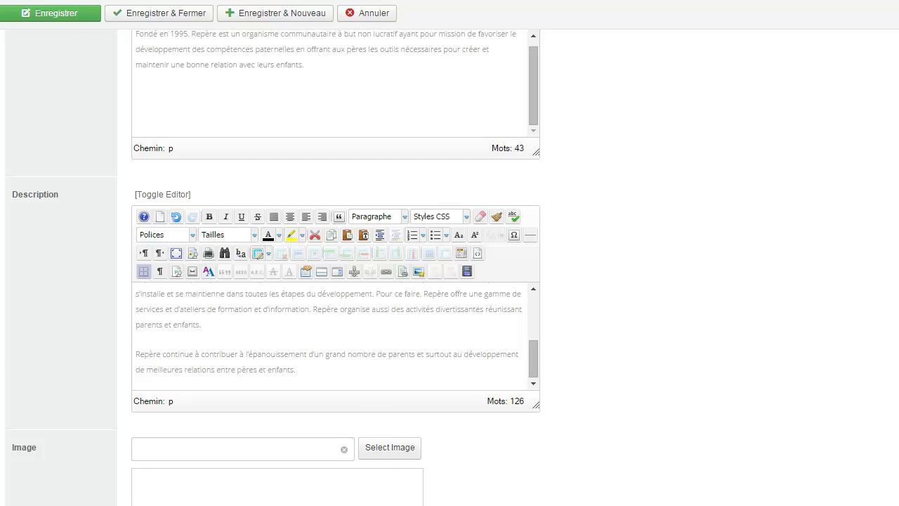
{"action": "scroll", "coordinate": [336, 337], "scroll_direction": "down", "scroll_amount": 4}
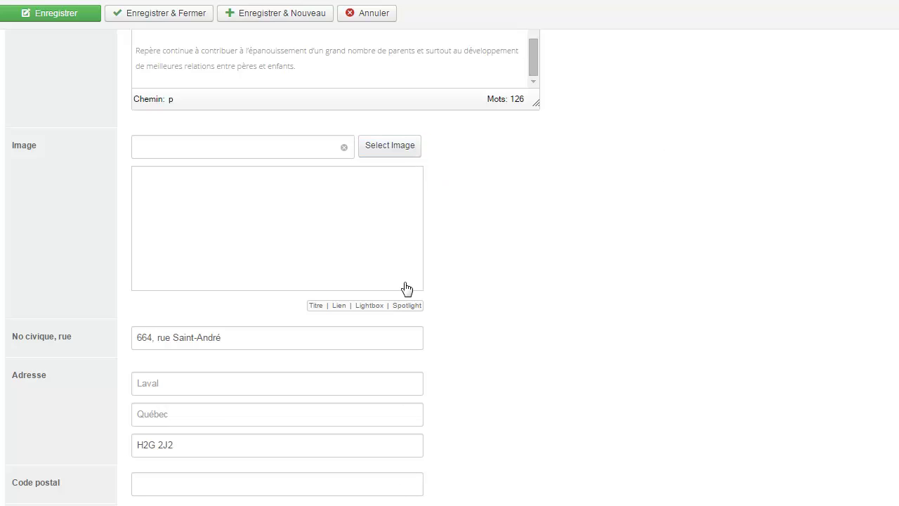
Step: In the image picker, go to the ressources folder and bring up the file chooser for uploading
{"action": "left_click", "coordinate": [406, 149]}
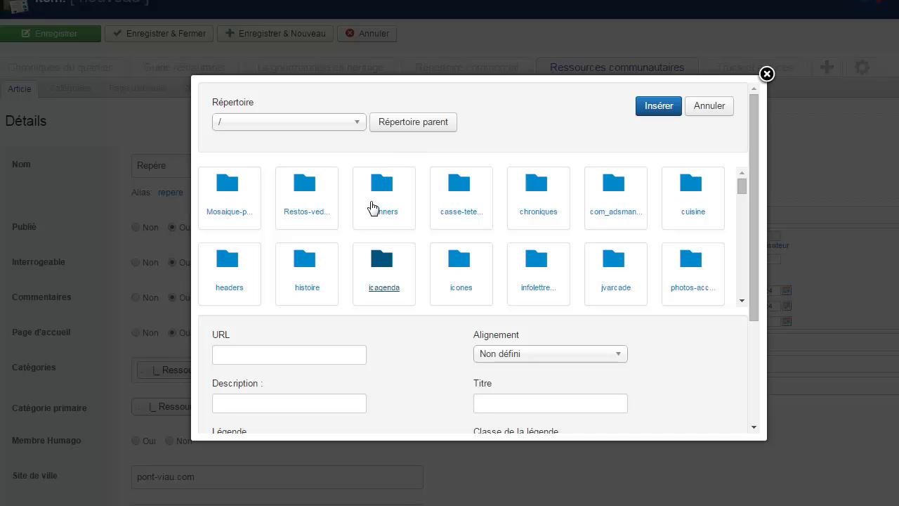
{"action": "scroll", "coordinate": [368, 263], "scroll_direction": "down", "scroll_amount": 1}
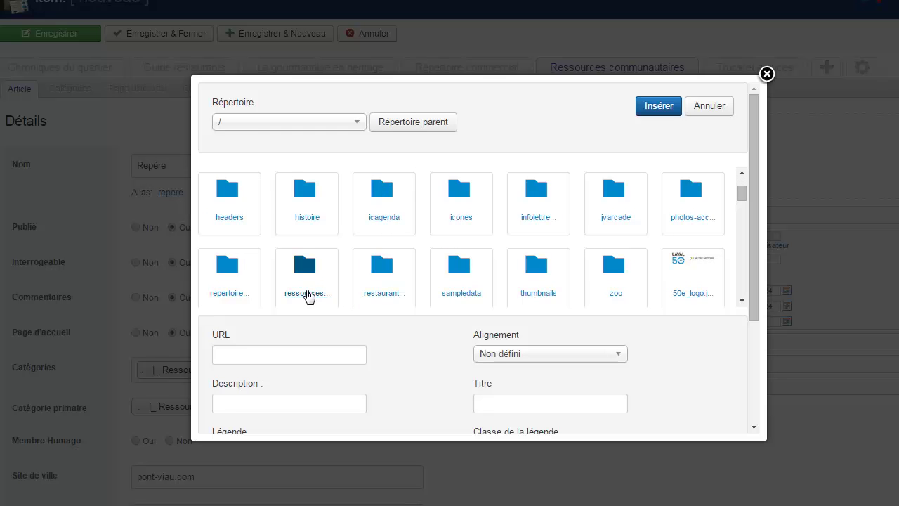
{"action": "left_click", "coordinate": [307, 293]}
{"action": "left_click_drag", "start_coordinate": [757, 188], "coordinate": [747, 301]}
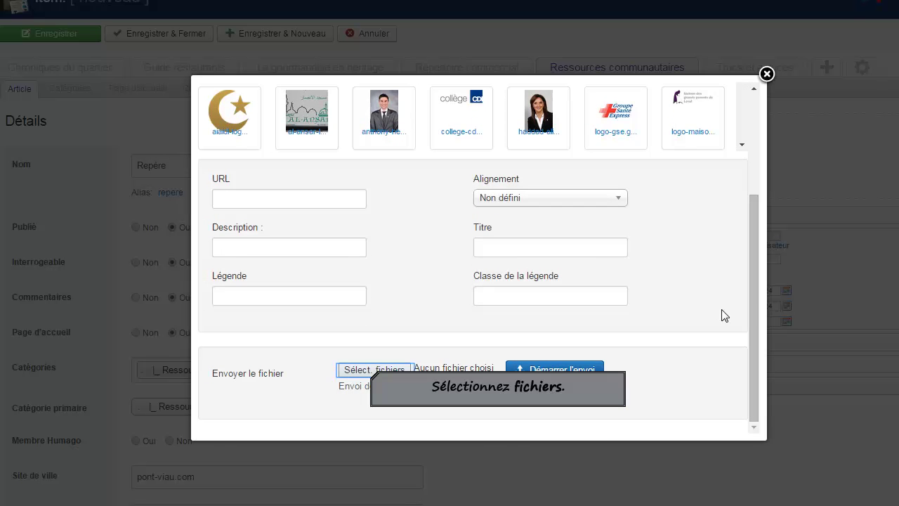
{"action": "left_click", "coordinate": [369, 370]}
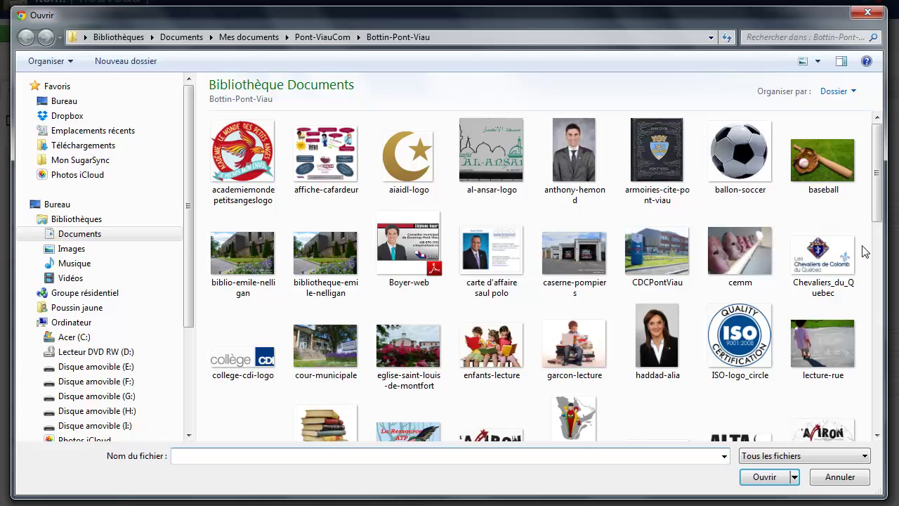
Step: Choose logo-repere from the Bottin-Pont-Viau folder as the file to upload
{"action": "left_click_drag", "start_coordinate": [882, 187], "coordinate": [868, 320]}
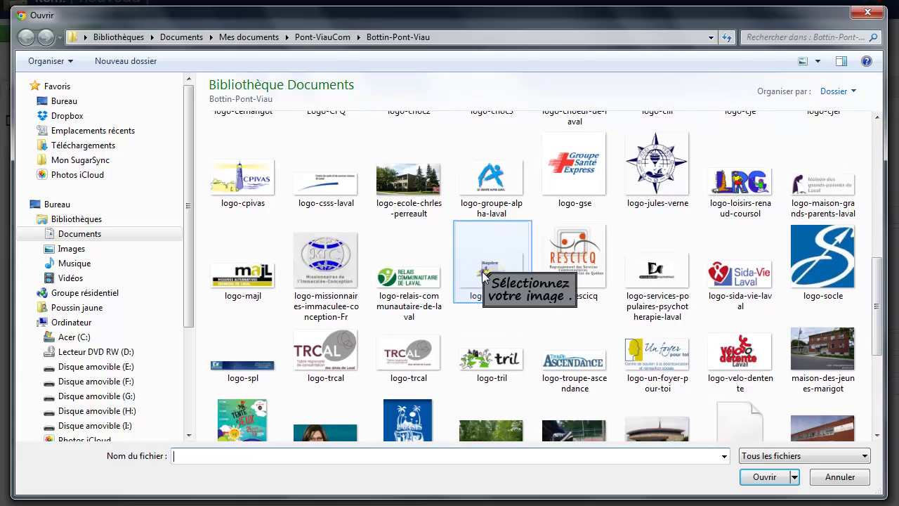
{"action": "left_click", "coordinate": [522, 277]}
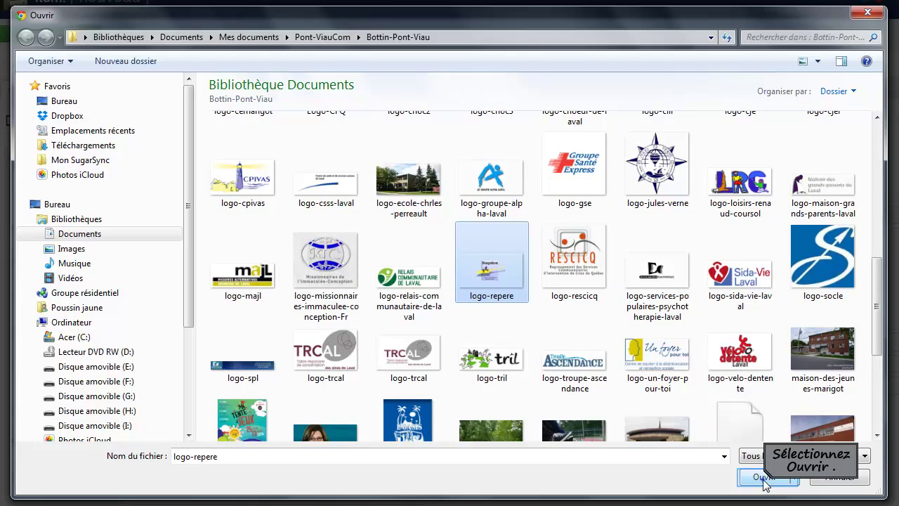
{"action": "left_click", "coordinate": [764, 478]}
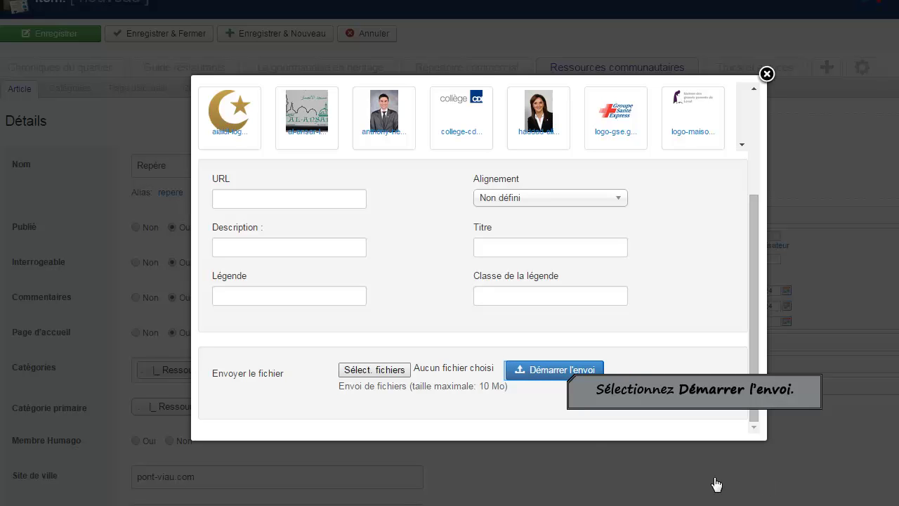
Step: Upload logo-repere.png and insert it as the item's image
{"action": "left_click", "coordinate": [569, 379]}
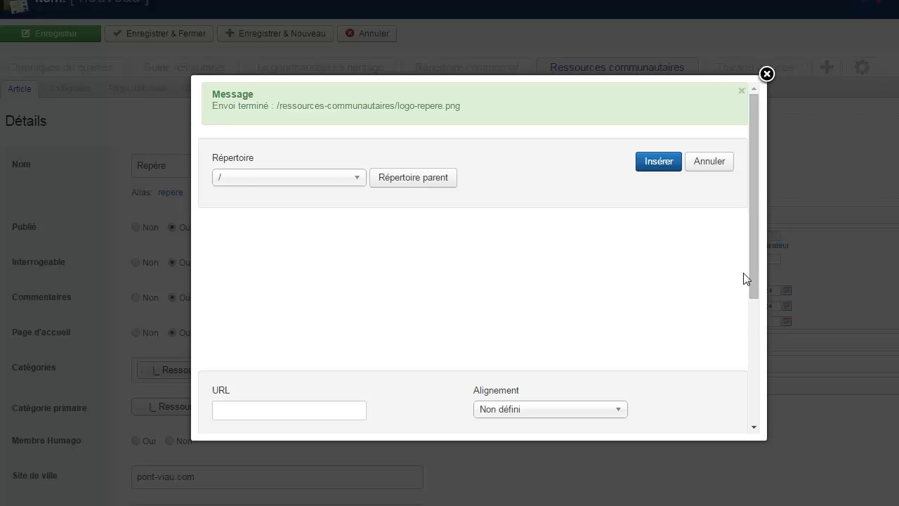
{"action": "left_click_drag", "start_coordinate": [744, 258], "coordinate": [739, 300]}
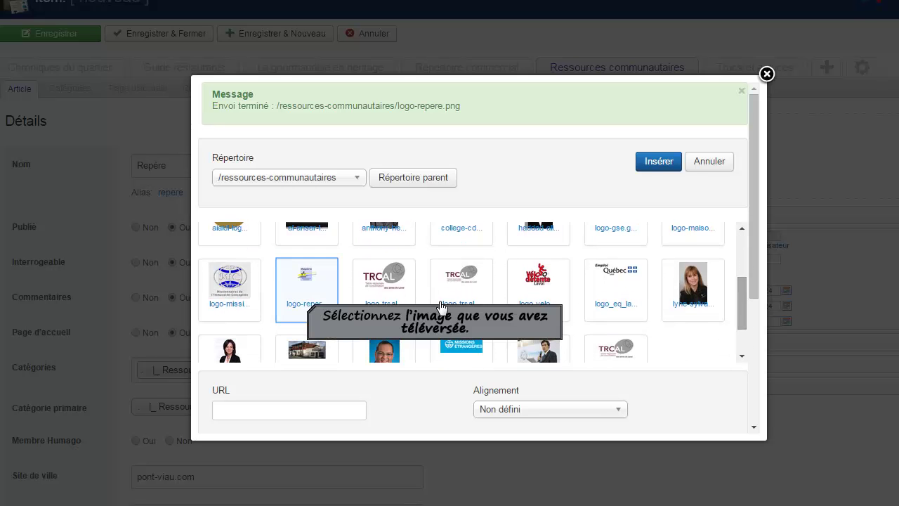
{"action": "left_click", "coordinate": [309, 306]}
{"action": "left_click", "coordinate": [658, 162]}
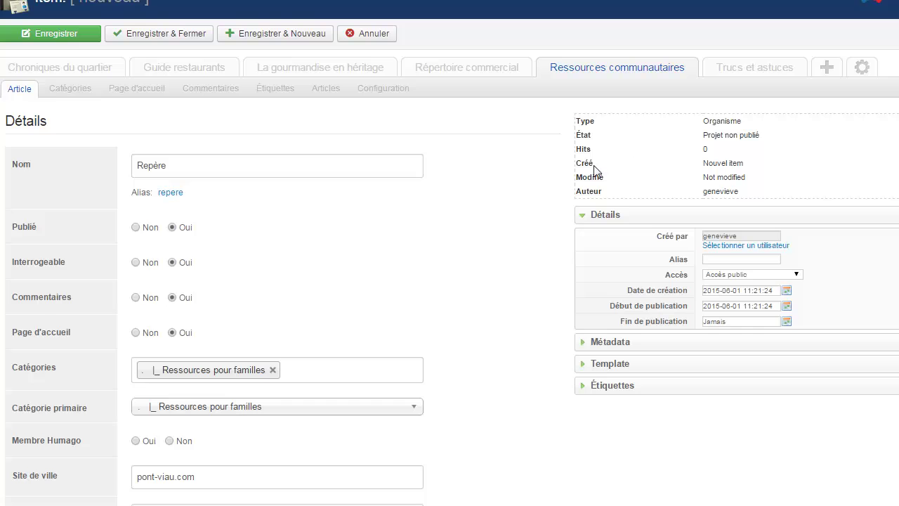
{"action": "scroll", "coordinate": [515, 297], "scroll_direction": "down", "scroll_amount": 13}
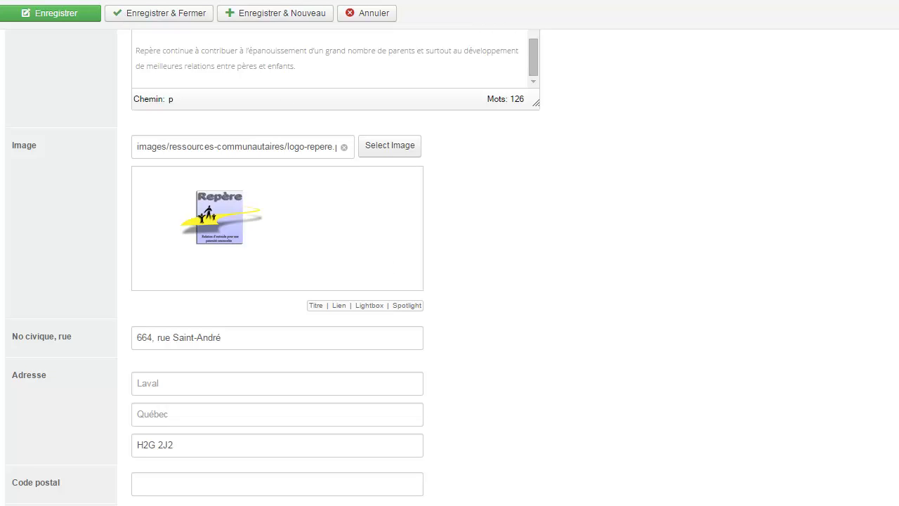
{"action": "scroll", "coordinate": [449, 267], "scroll_direction": "down", "scroll_amount": 4}
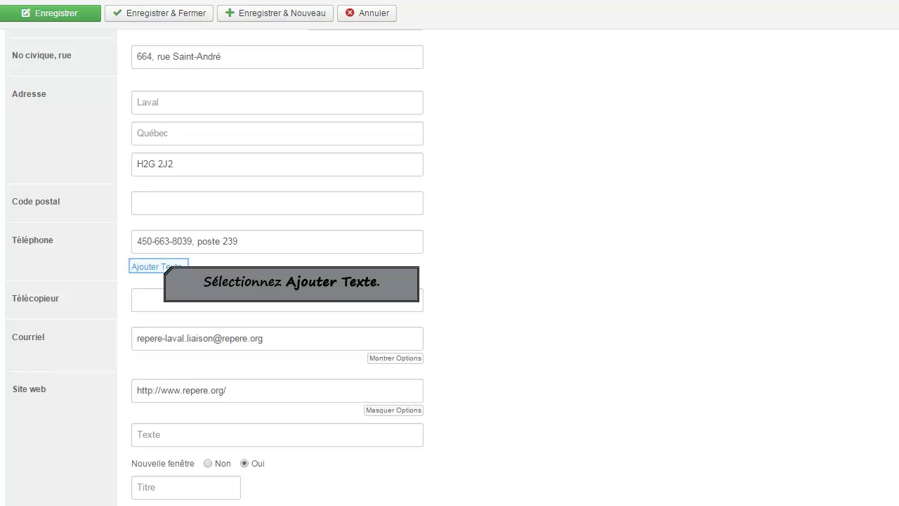
{"action": "left_click", "coordinate": [166, 268]}
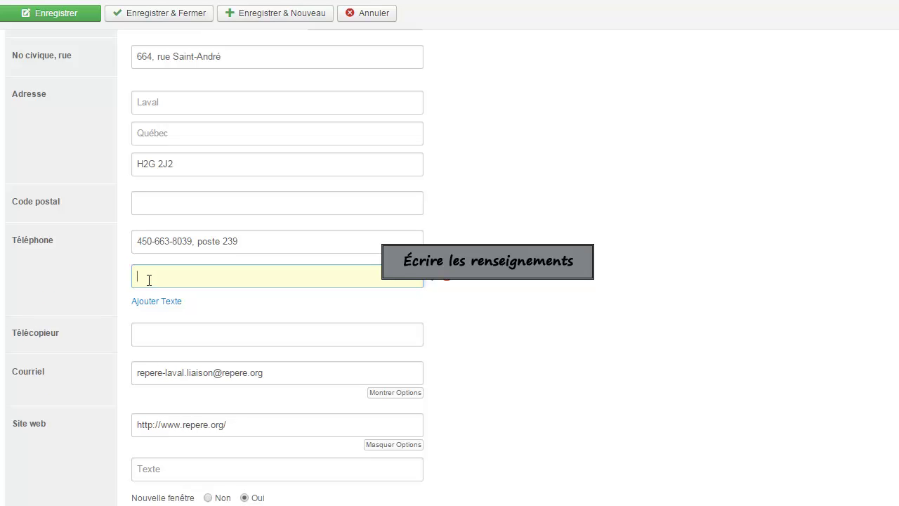
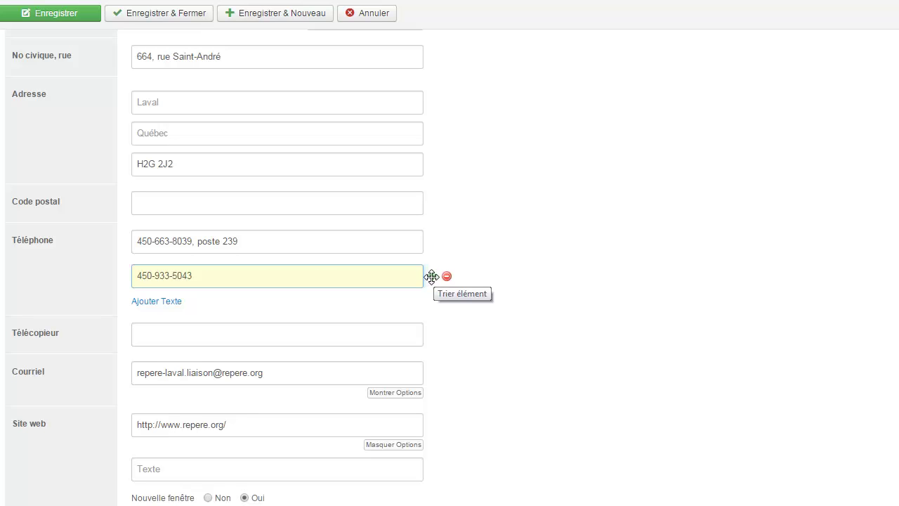
{"action": "left_click_drag", "start_coordinate": [433, 276], "coordinate": [440, 245]}
{"action": "mouse_move", "coordinate": [439, 277]}
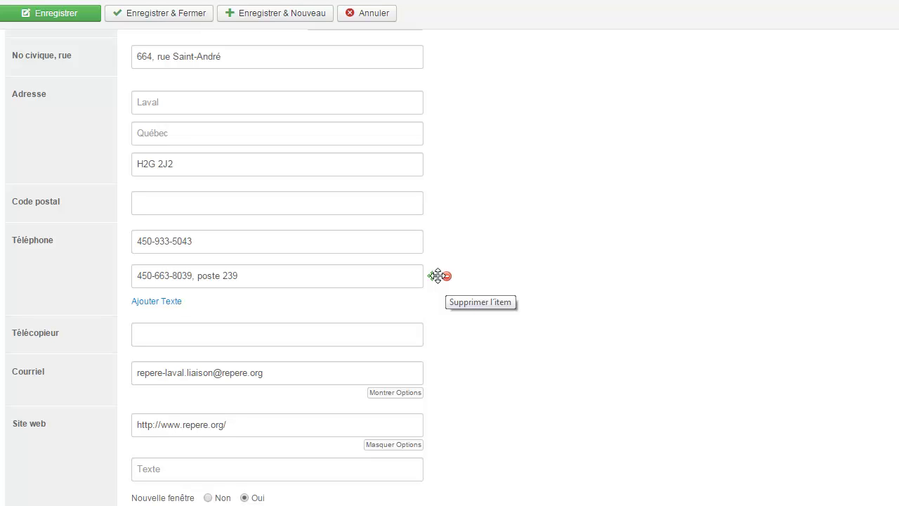
{"action": "left_click_drag", "start_coordinate": [428, 275], "coordinate": [431, 246]}
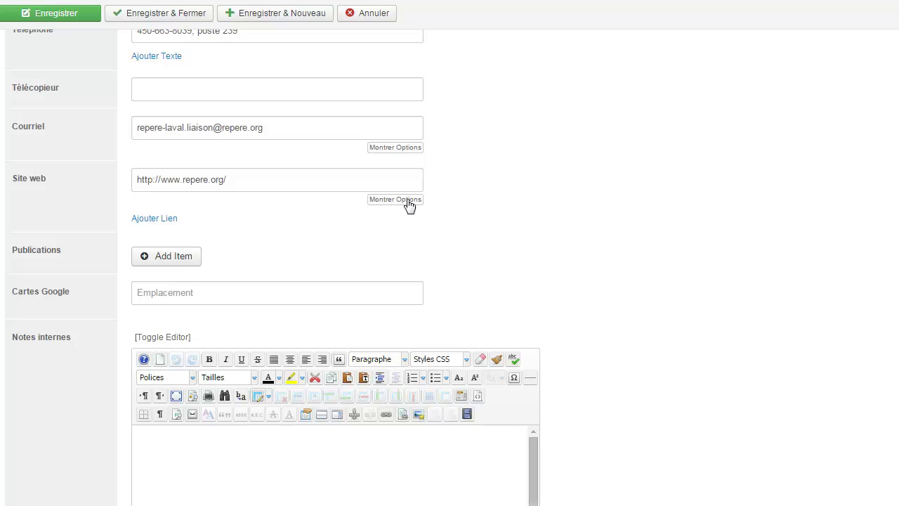
Step: Show the e-mail and website link options and label the website link 'Site web'
{"action": "left_click", "coordinate": [406, 148]}
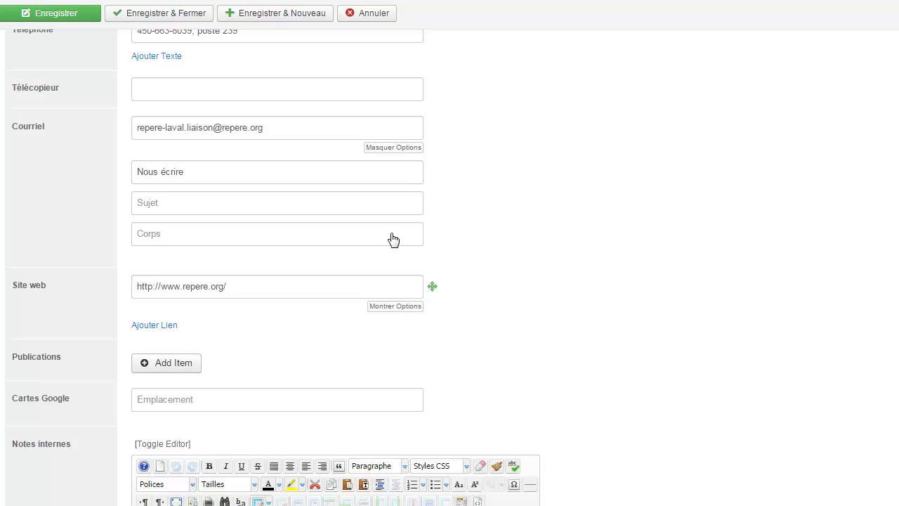
{"action": "left_click", "coordinate": [391, 307]}
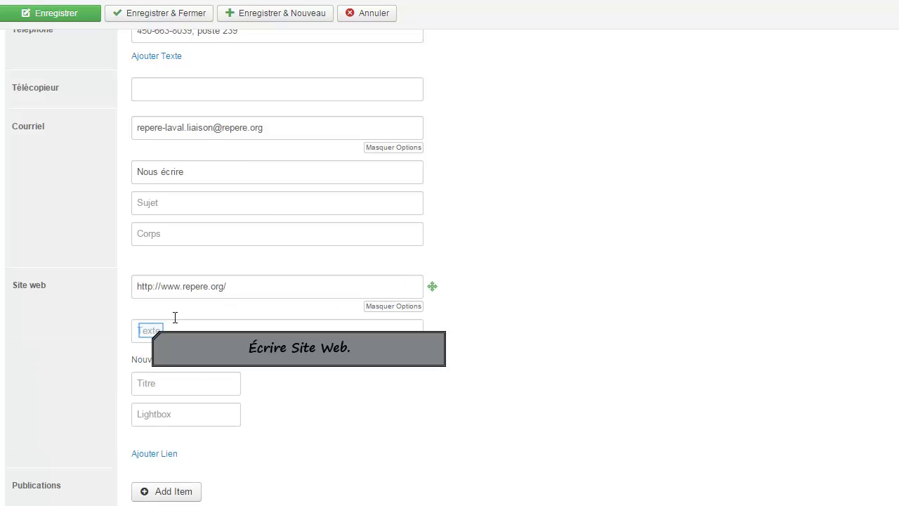
{"action": "left_click", "coordinate": [152, 330]}
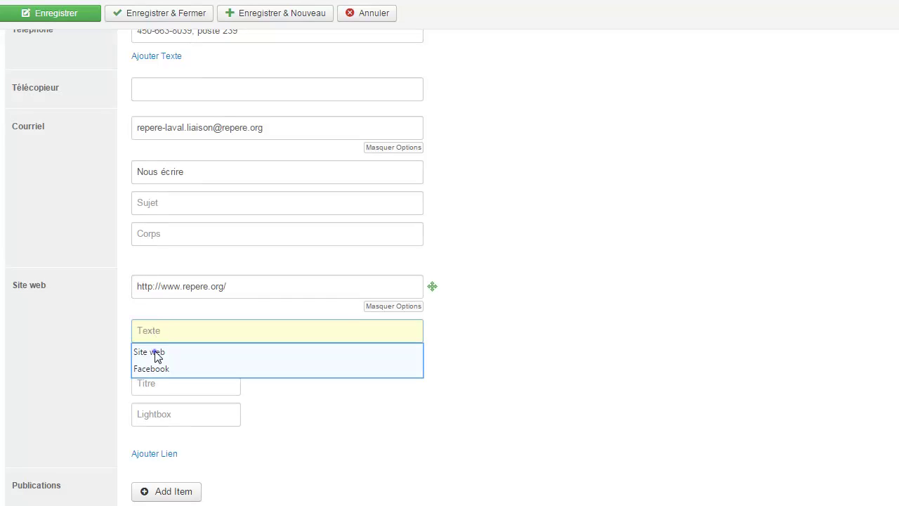
{"action": "left_click", "coordinate": [155, 353]}
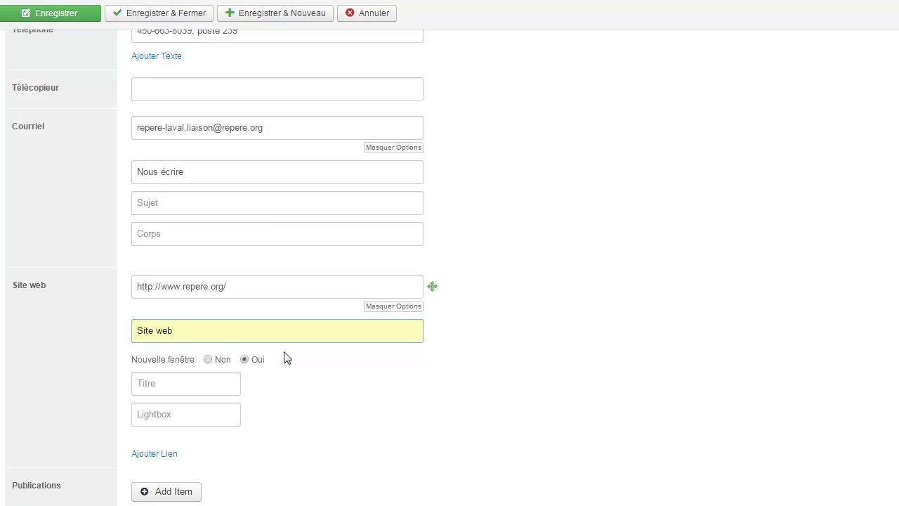
{"action": "scroll", "coordinate": [294, 359], "scroll_direction": "down", "scroll_amount": 3}
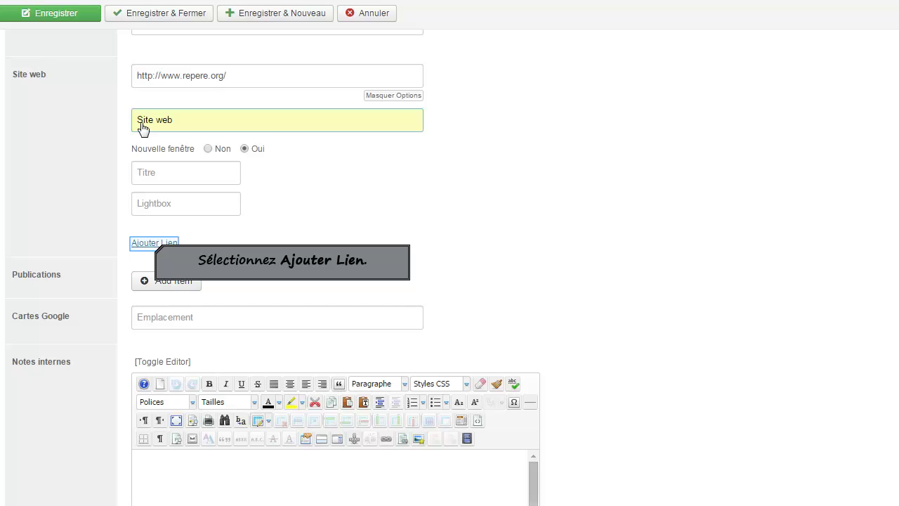
Step: Add a second website link with the pasted Facebook page URL and link text 'Facebook'
{"action": "left_click", "coordinate": [155, 246]}
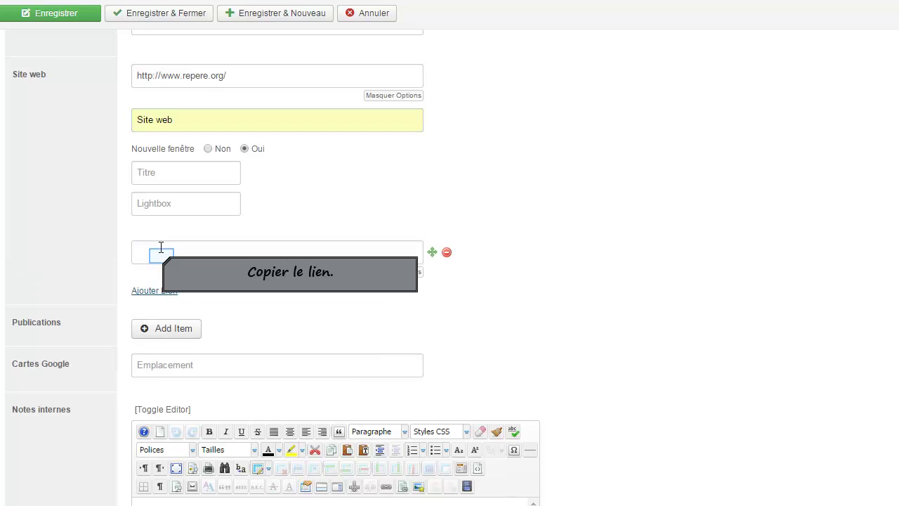
{"action": "left_click", "coordinate": [162, 256]}
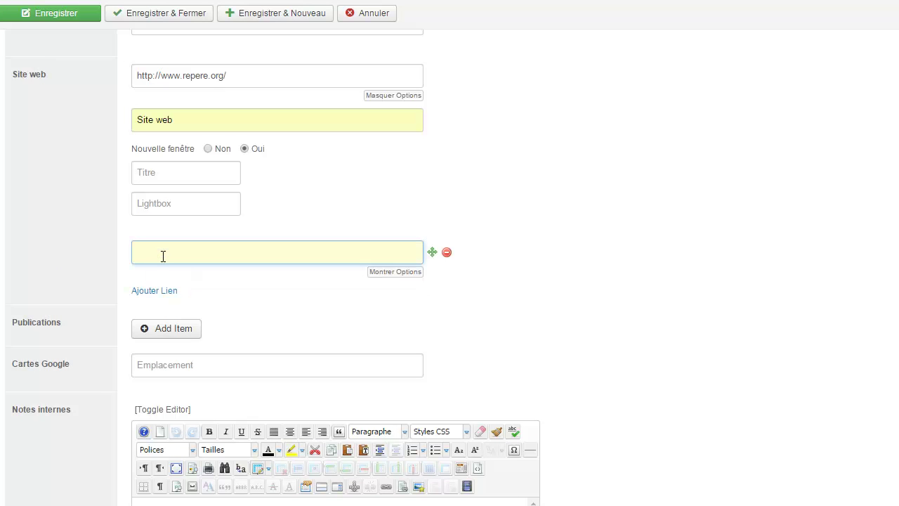
{"action": "type", "text": "https://www.facebook.com/reperepapas?fref=ts"}
{"action": "left_click", "coordinate": [399, 273]}
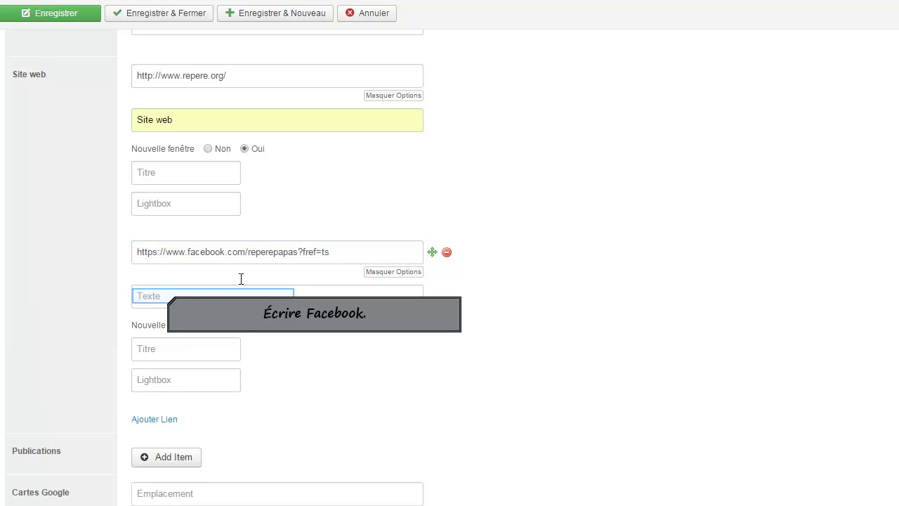
{"action": "left_click", "coordinate": [168, 296]}
{"action": "type", "text": "Facebook"}
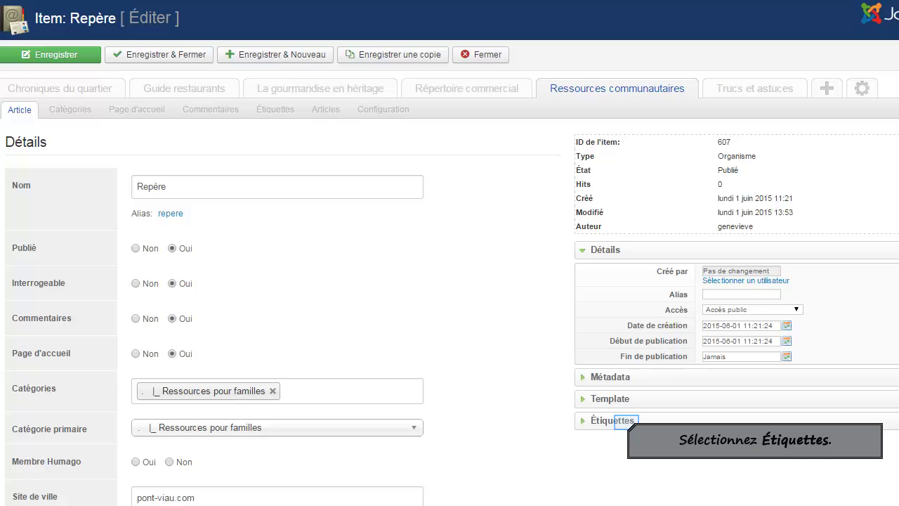
Step: Expand the Étiquettes panel and add the tag 'Pères'
{"action": "left_click", "coordinate": [622, 420]}
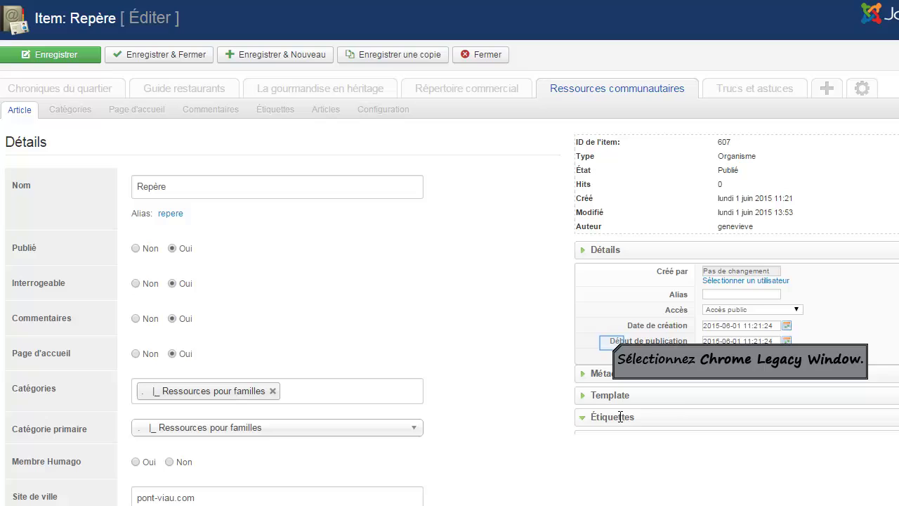
{"action": "left_click", "coordinate": [613, 343]}
{"action": "type", "text": "Pères"}
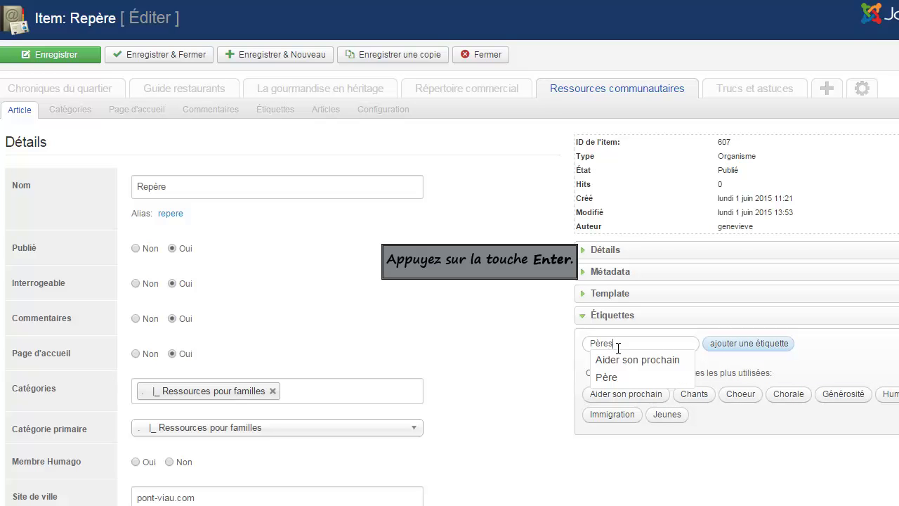
{"action": "key", "text": "Return"}
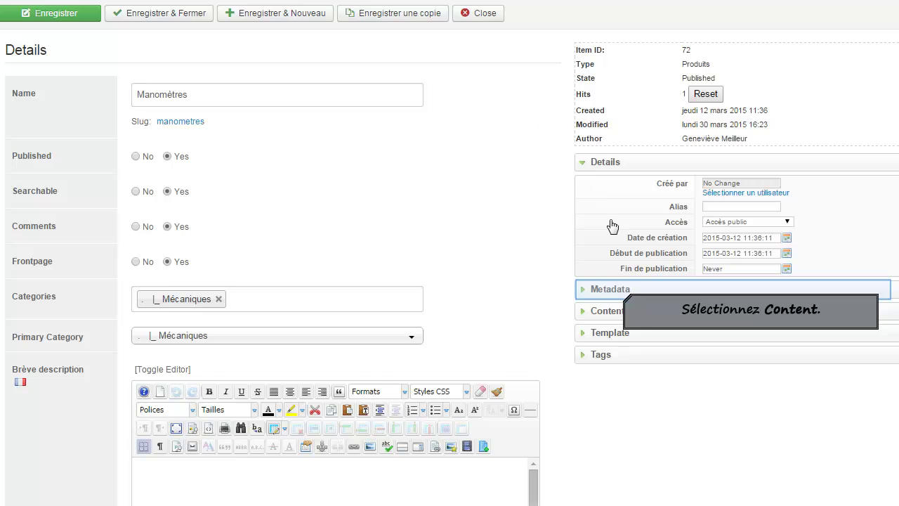
Step: Review the Manomètres content translations, then save and close the item
{"action": "left_click", "coordinate": [605, 311]}
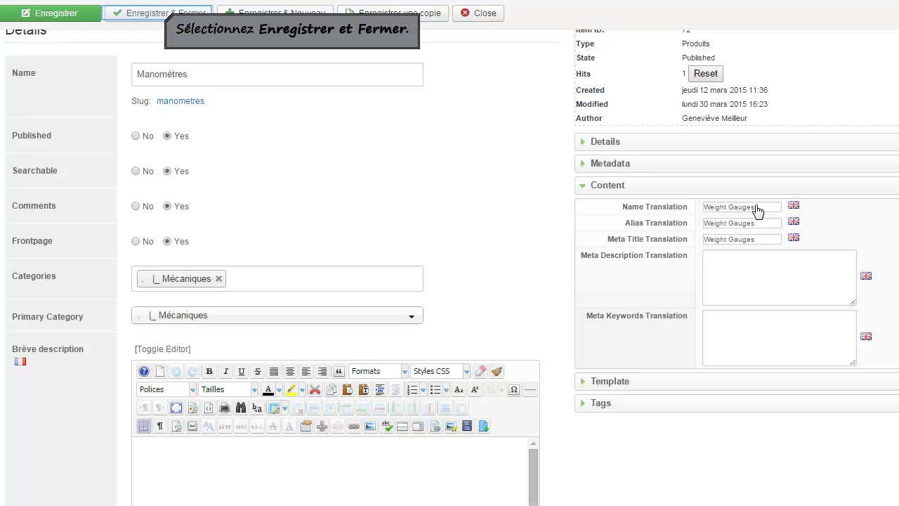
{"action": "left_click", "coordinate": [165, 14]}
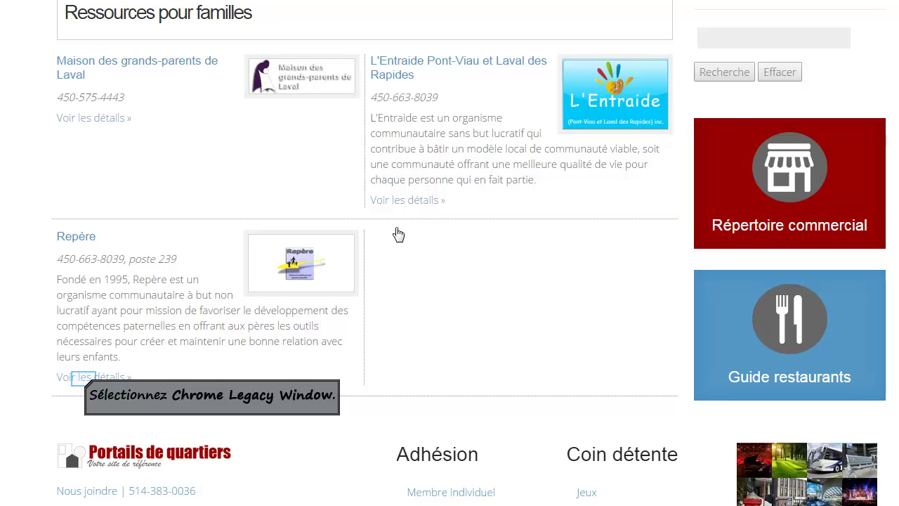
Step: Open Repère's details page and scroll down to its Contact links and map
{"action": "left_click", "coordinate": [85, 383]}
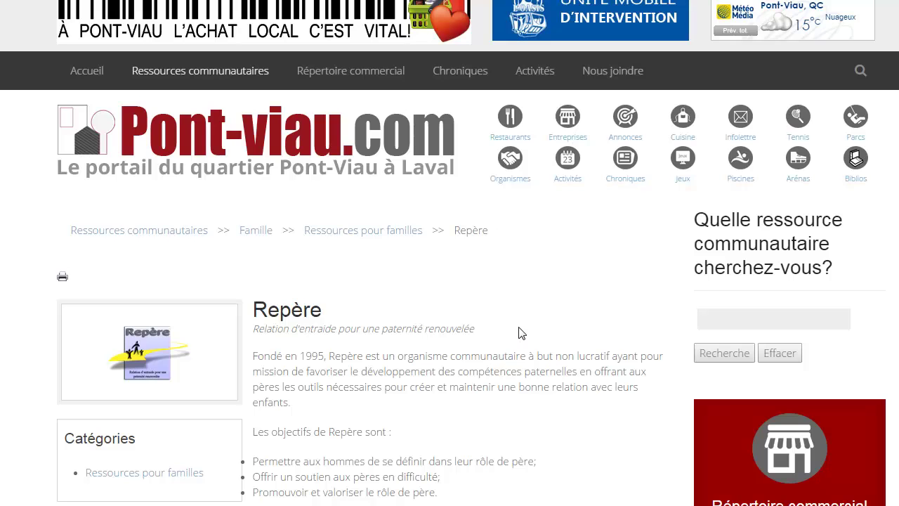
{"action": "scroll", "coordinate": [518, 327], "scroll_direction": "down", "scroll_amount": 2}
{"action": "scroll", "coordinate": [517, 324], "scroll_direction": "down", "scroll_amount": 2}
{"action": "scroll", "coordinate": [515, 326], "scroll_direction": "down", "scroll_amount": 3}
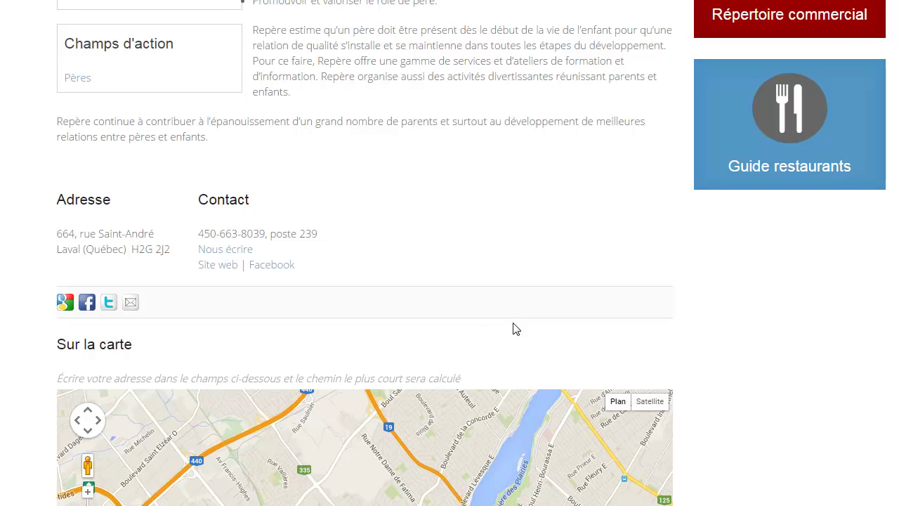
{"action": "scroll", "coordinate": [515, 328], "scroll_direction": "down", "scroll_amount": 3}
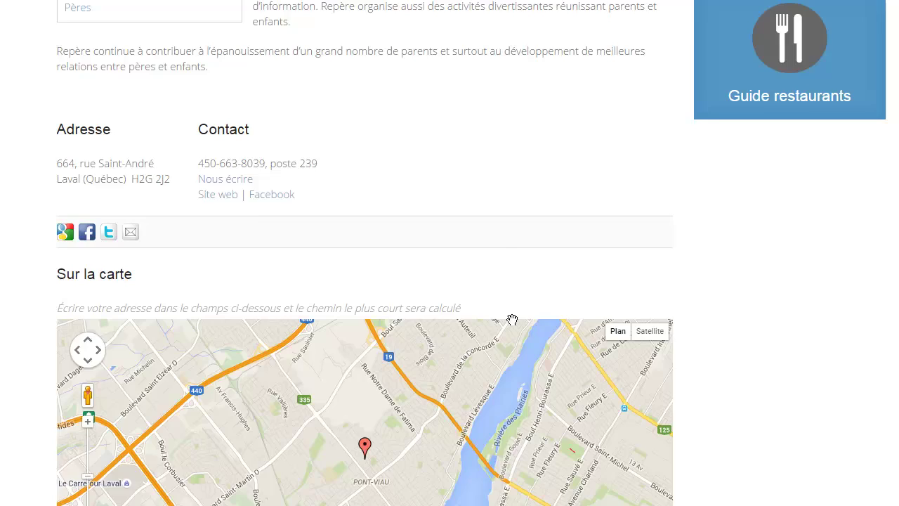
{"action": "scroll", "coordinate": [510, 317], "scroll_direction": "up", "scroll_amount": 3}
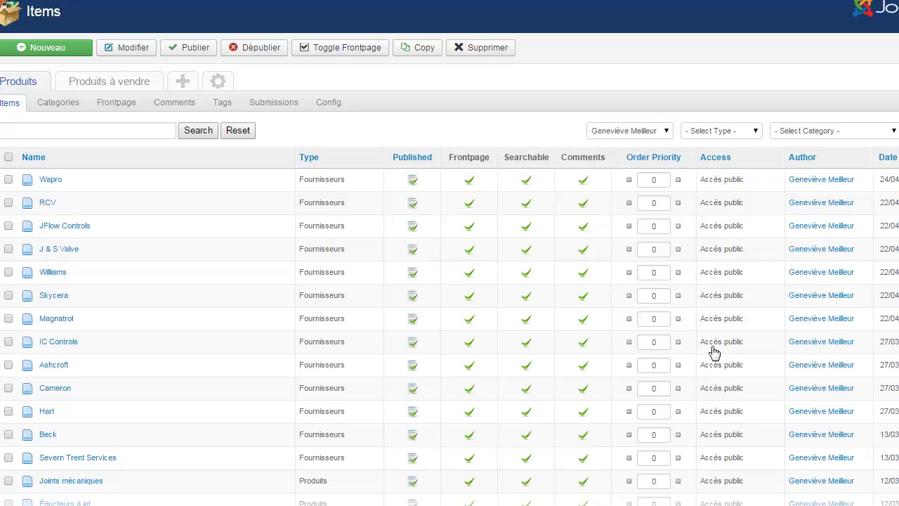
Step: Filter the ZOO items list by type Produits and category Mesure de débit
{"action": "left_click", "coordinate": [755, 132]}
{"action": "left_click", "coordinate": [725, 173]}
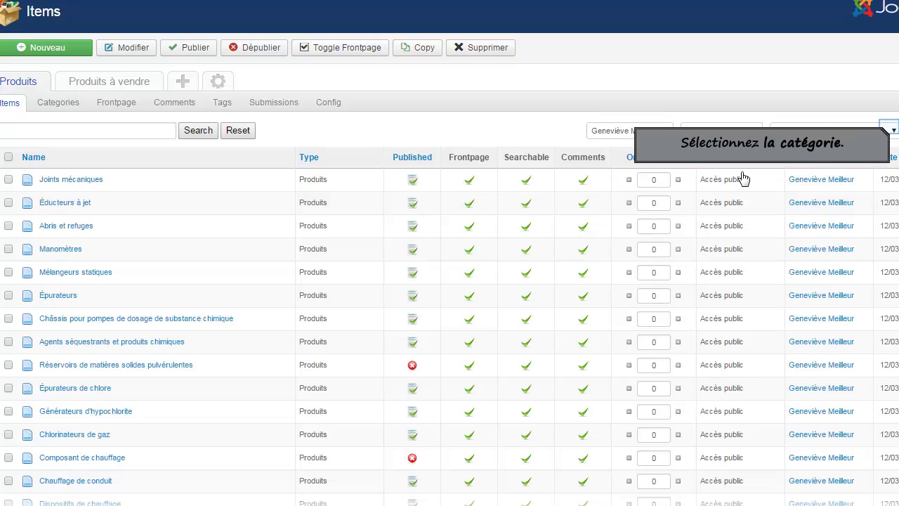
{"action": "left_click", "coordinate": [892, 130]}
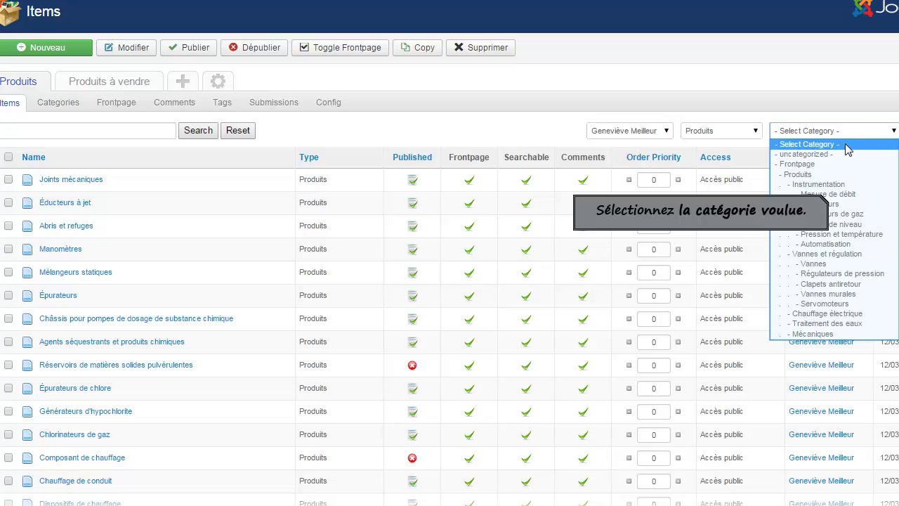
{"action": "left_click", "coordinate": [832, 194]}
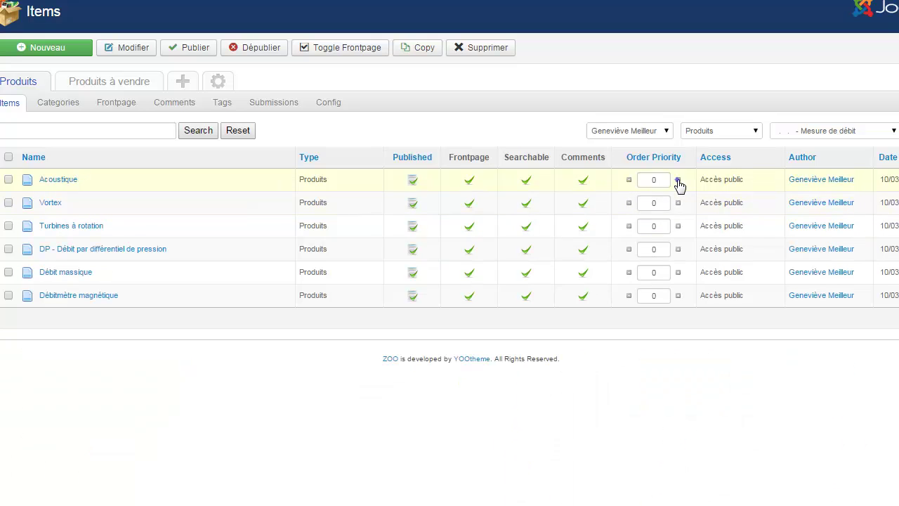
Step: Set priorities 1, 2, 3 and 5 on the first four items; unpublish Acoustique and remove it from frontpage
{"action": "left_click", "coordinate": [678, 180]}
{"action": "left_click", "coordinate": [678, 203]}
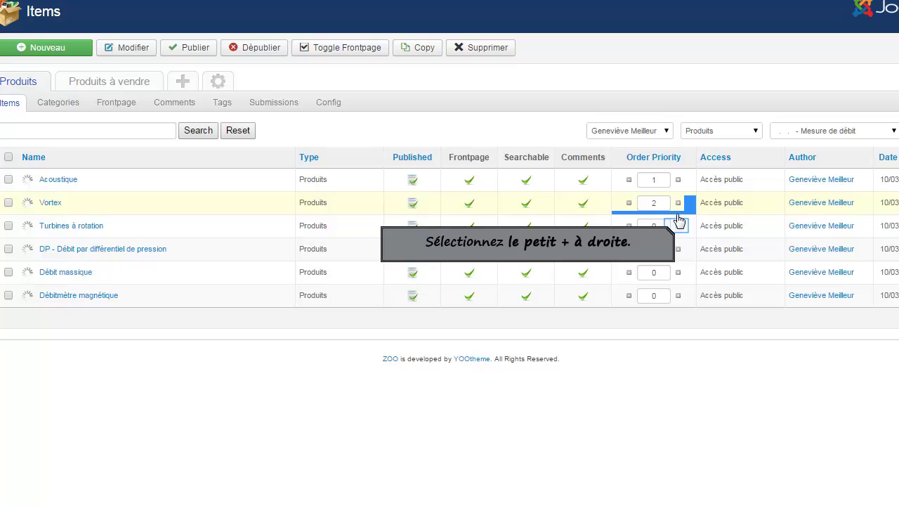
{"action": "left_click", "coordinate": [678, 225]}
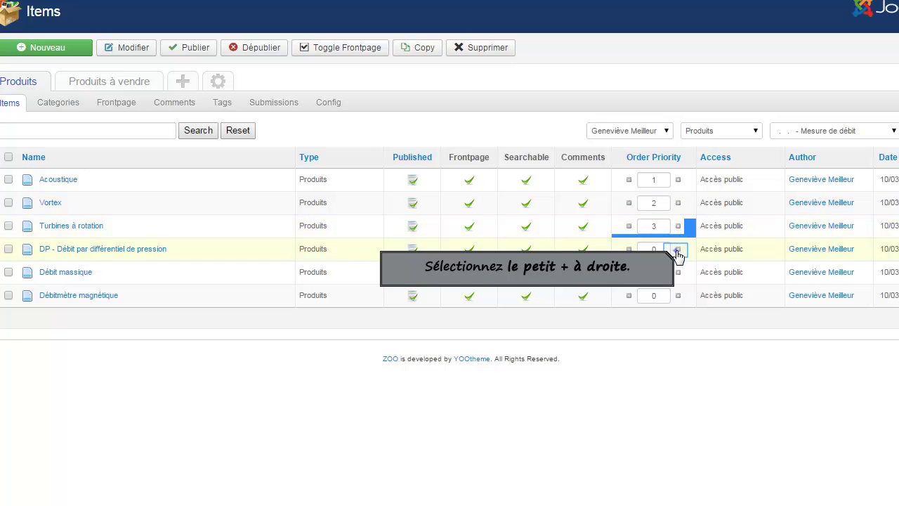
{"action": "left_click", "coordinate": [678, 250]}
{"action": "left_click", "coordinate": [678, 249]}
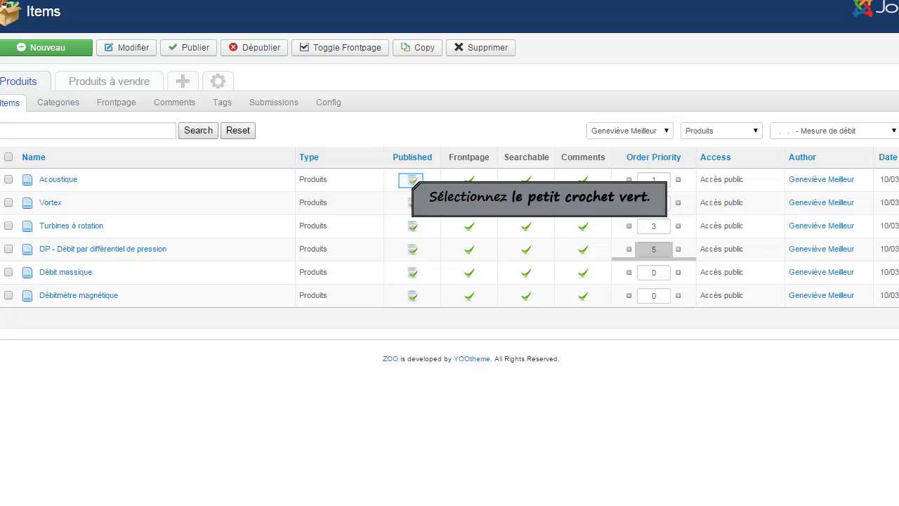
{"action": "left_click", "coordinate": [412, 182]}
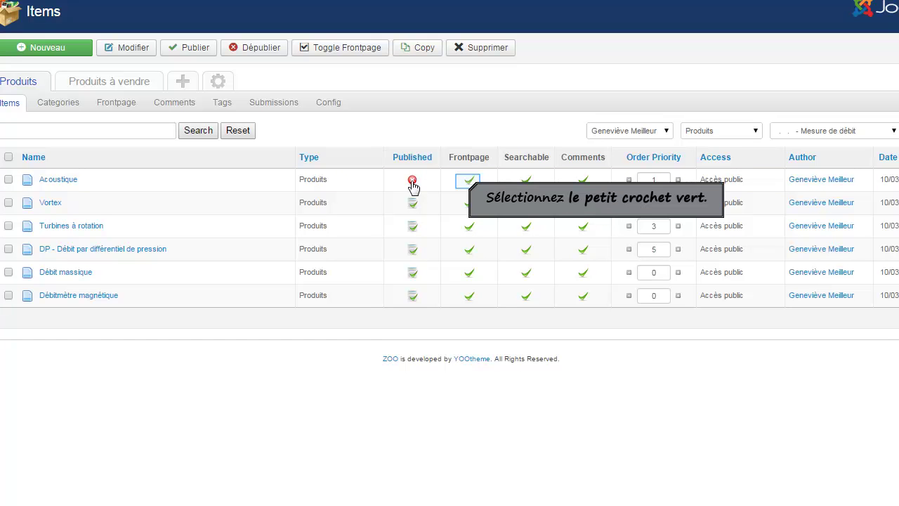
{"action": "left_click", "coordinate": [469, 182]}
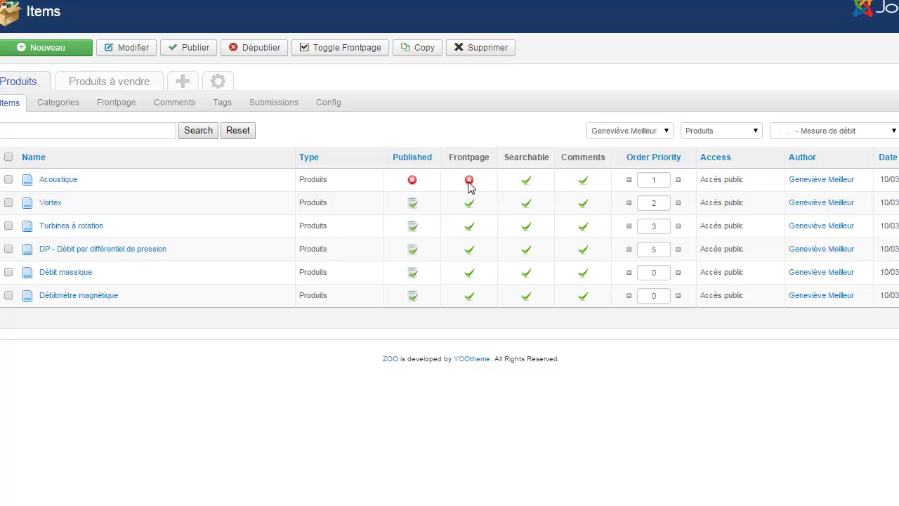